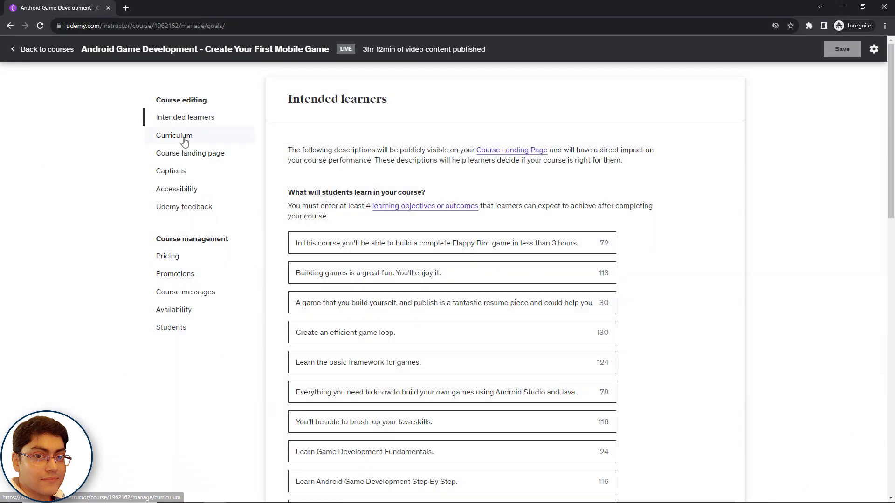
From the course curriculum, preview the Game Resource lecture (Lecture 4) as a student.
left_click(185, 140)
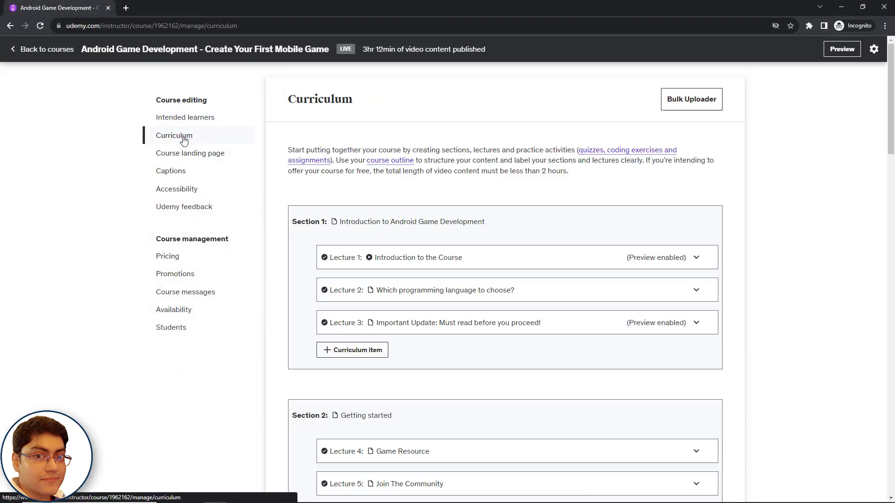
scroll(293, 168, "down", 3)
left_click(696, 266)
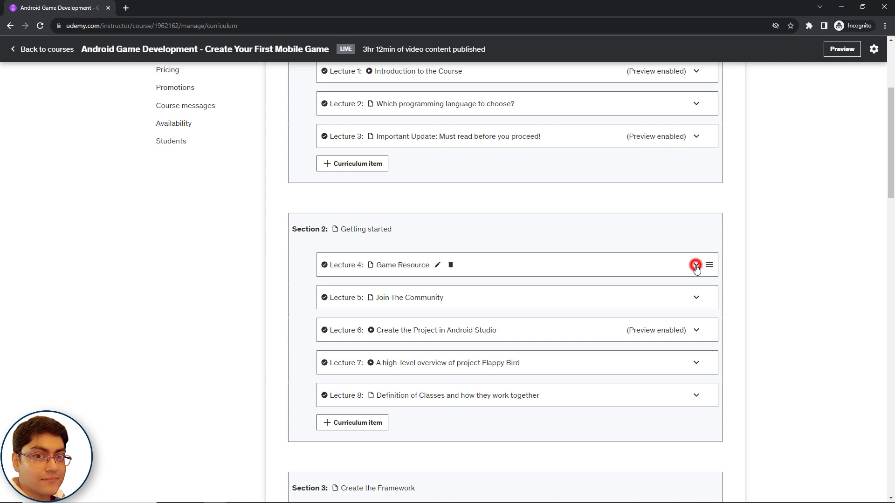
left_click(642, 288)
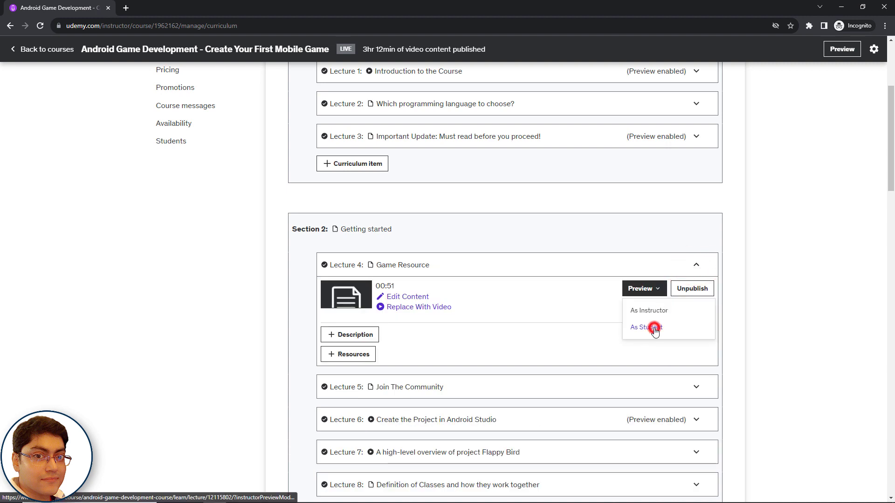
left_click(654, 328)
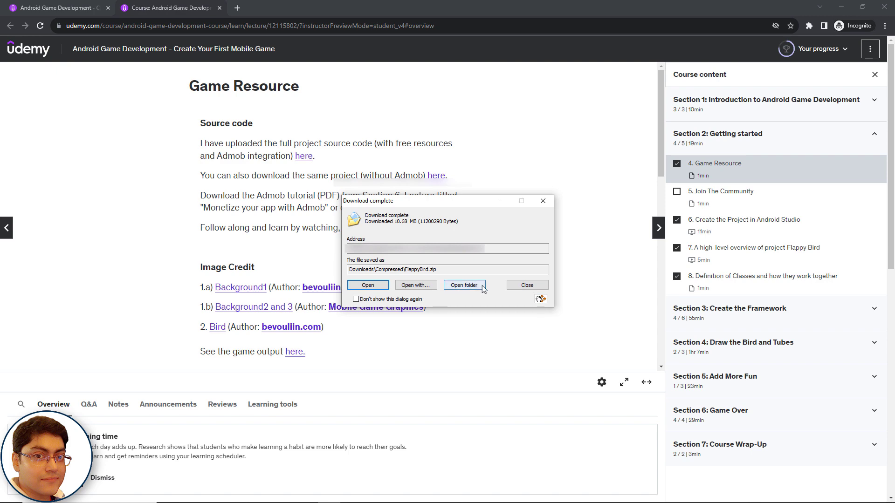
Extract FlappyBird.zip into its Downloads folder using Extract Here.
left_click(463, 285)
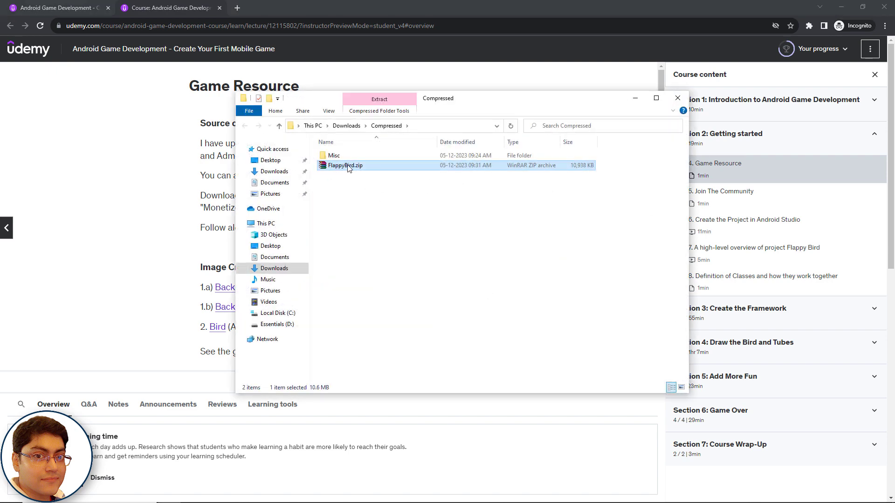
right_click(349, 168)
left_click(403, 224)
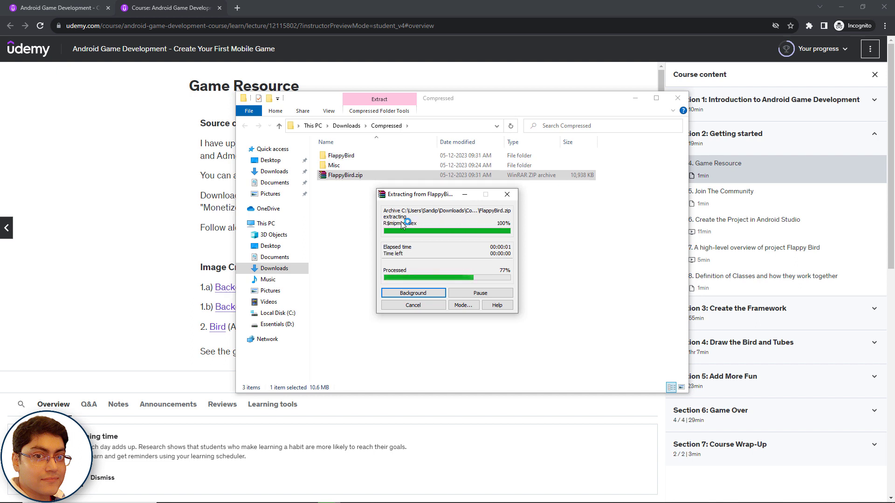
Copy the extracted FlappyBird folder and paste it onto the desktop.
left_click(343, 155)
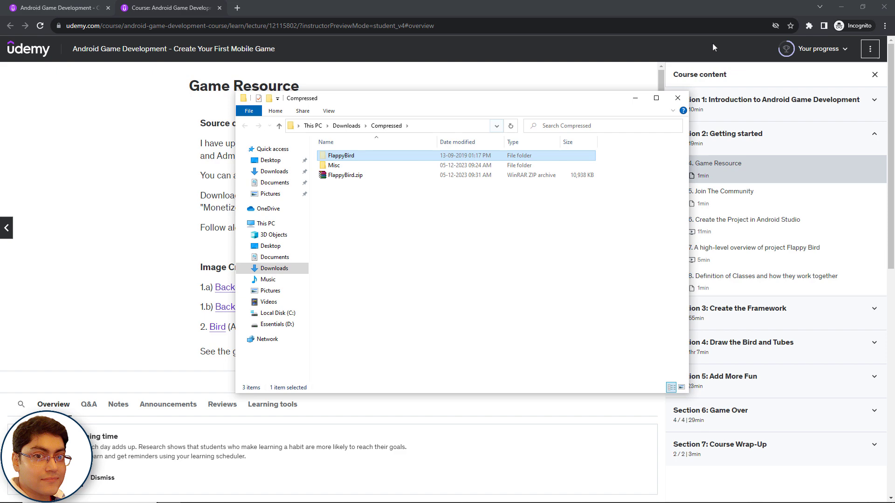
left_click(841, 7)
left_click(634, 98)
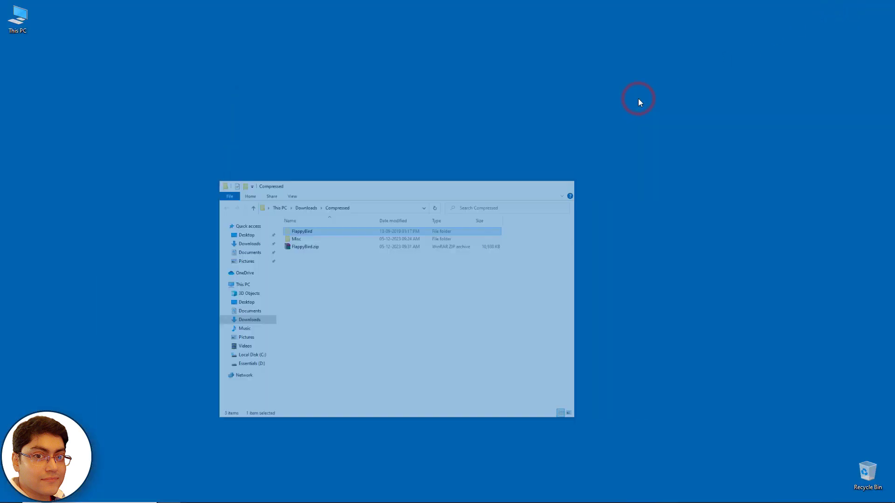
right_click(95, 152)
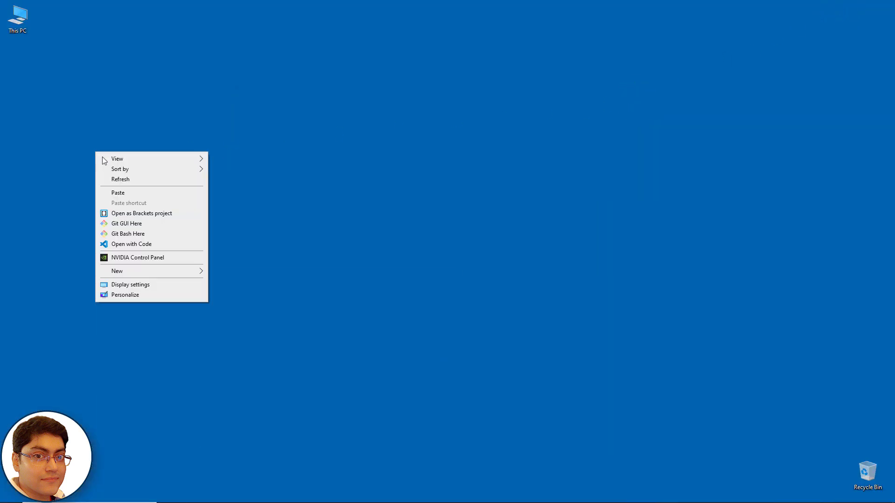
left_click(152, 193)
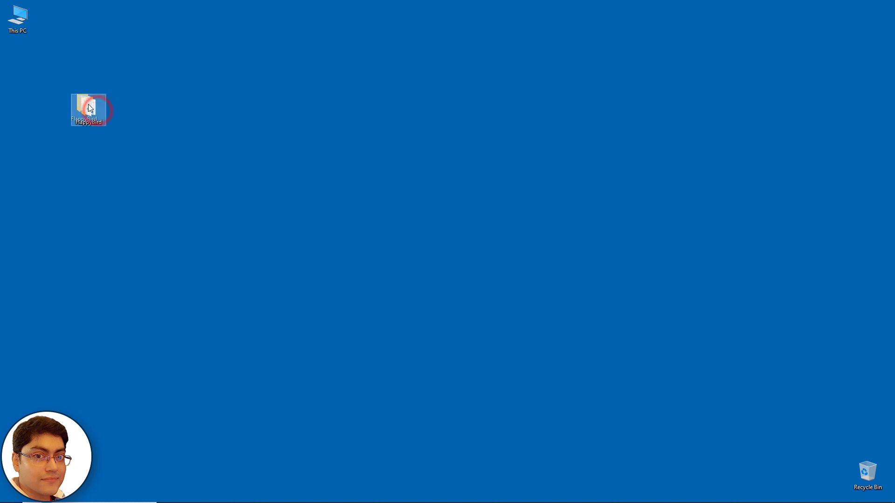
left_click_drag(20, 65, 29, 58)
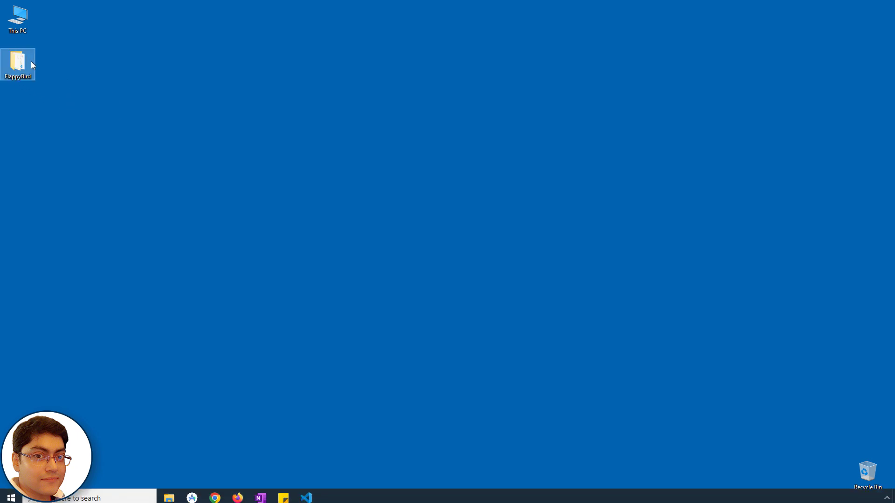
Launch Android Studio and open the FlappyBird project from the Desktop folder.
left_click(192, 494)
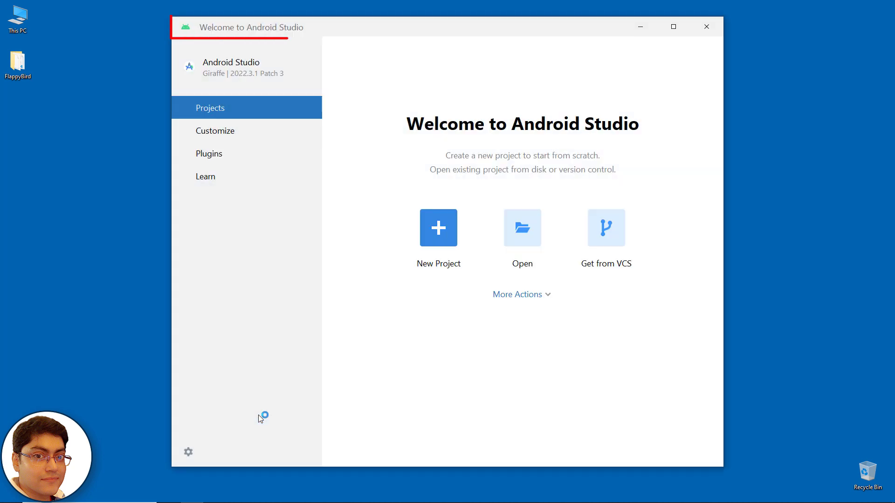
left_click(522, 228)
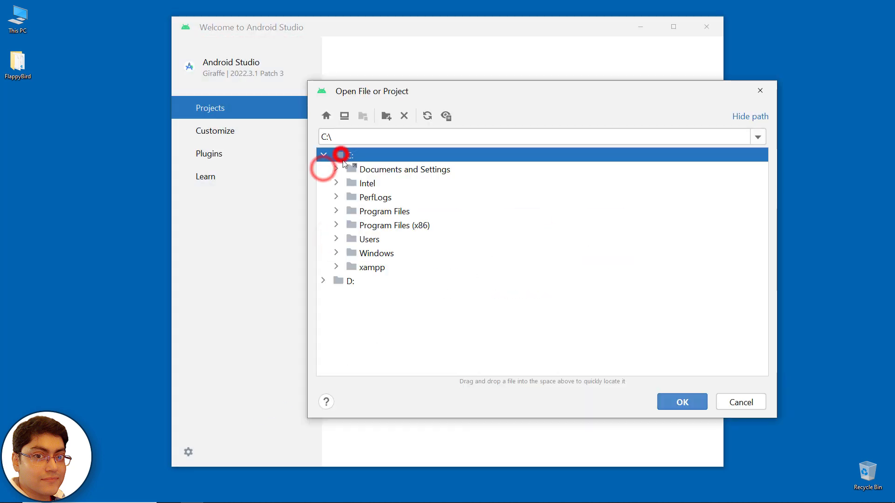
left_click(366, 240)
double_click(384, 267)
scroll(392, 266, "down", 3)
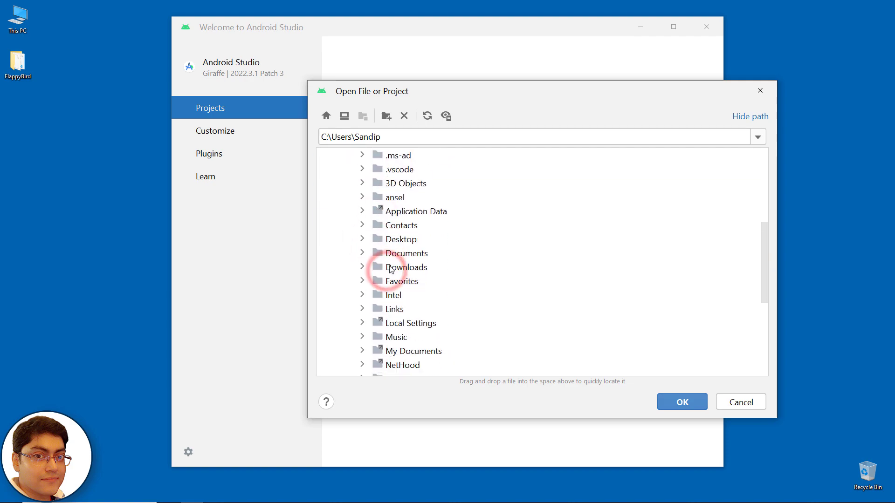
double_click(402, 241)
left_click(417, 253)
left_click(682, 402)
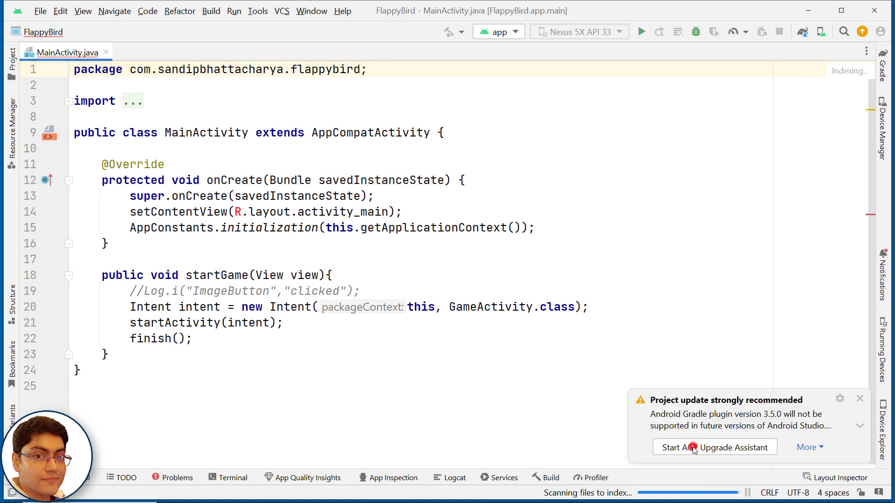
Upgrade the Android Gradle plugin from 3.5.0 to 3.6.4, then hide the Upgrade Assistant.
left_click(692, 447)
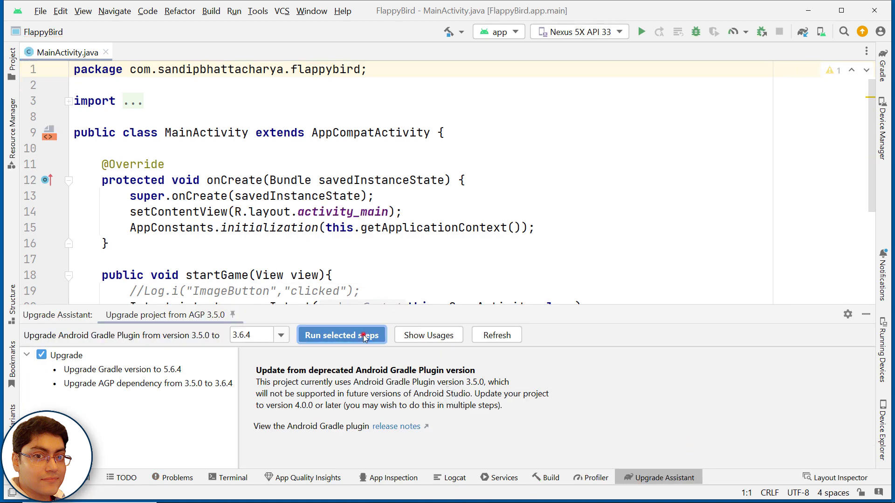
left_click(364, 336)
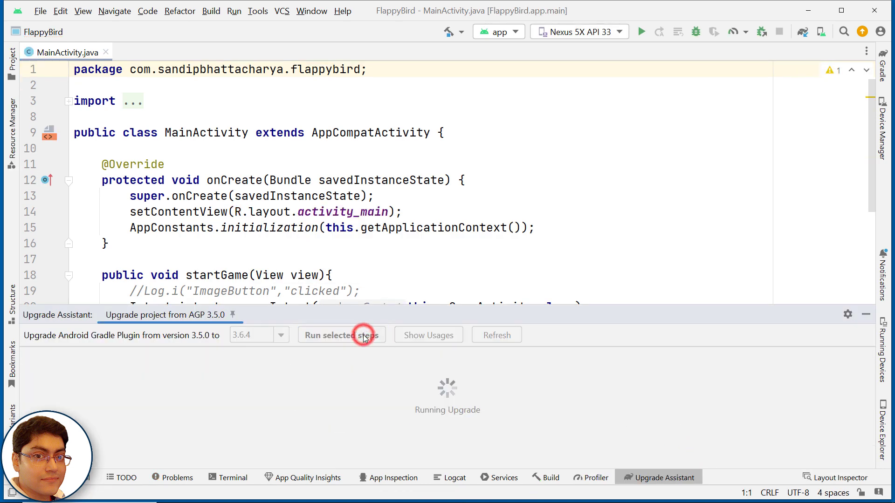
left_click(865, 316)
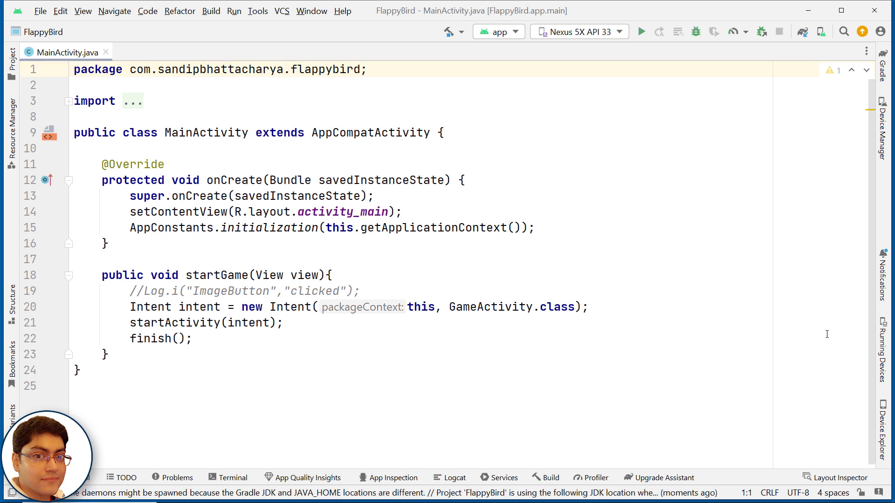
Start the Pixel 3a XL API 28 emulator from the Device Manager.
left_click(820, 32)
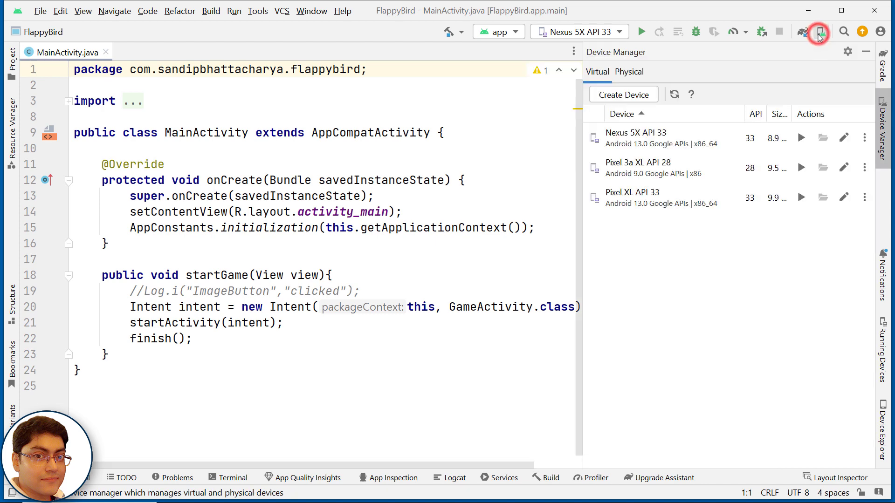
left_click(685, 169)
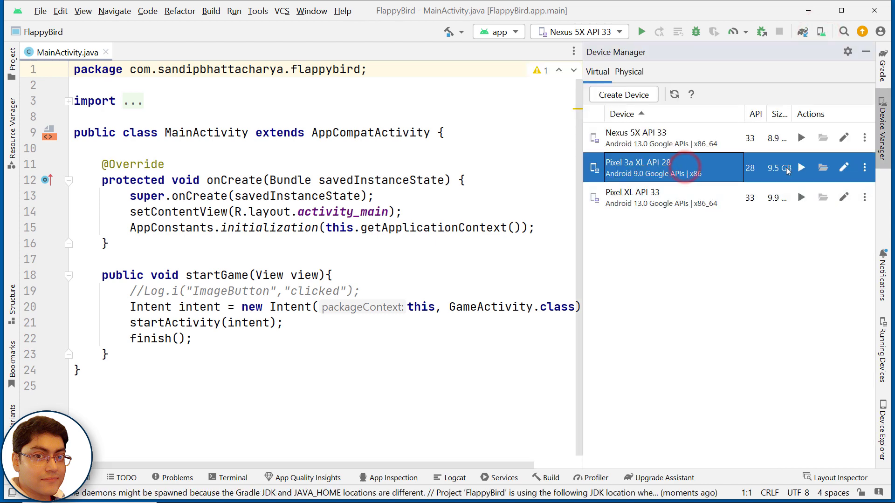
left_click(801, 168)
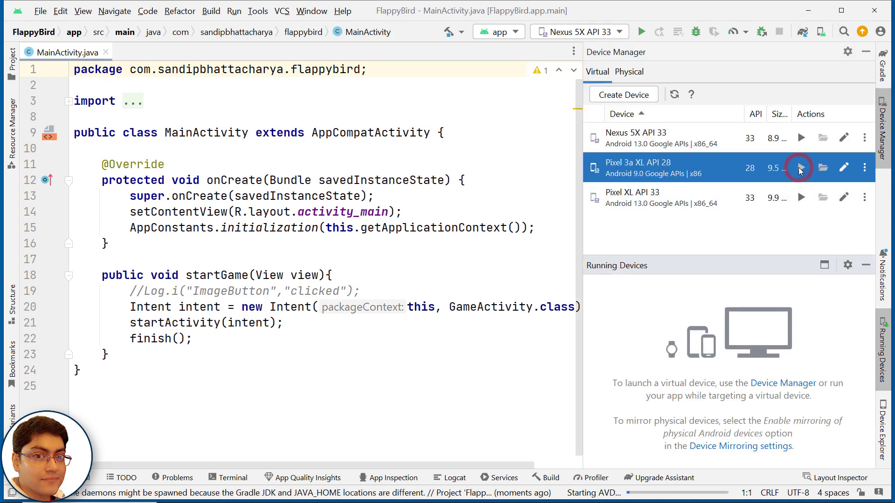
Put the running emulator in its own window on the right side of the screen.
left_click(865, 52)
left_click(848, 52)
mouse_move(821, 108)
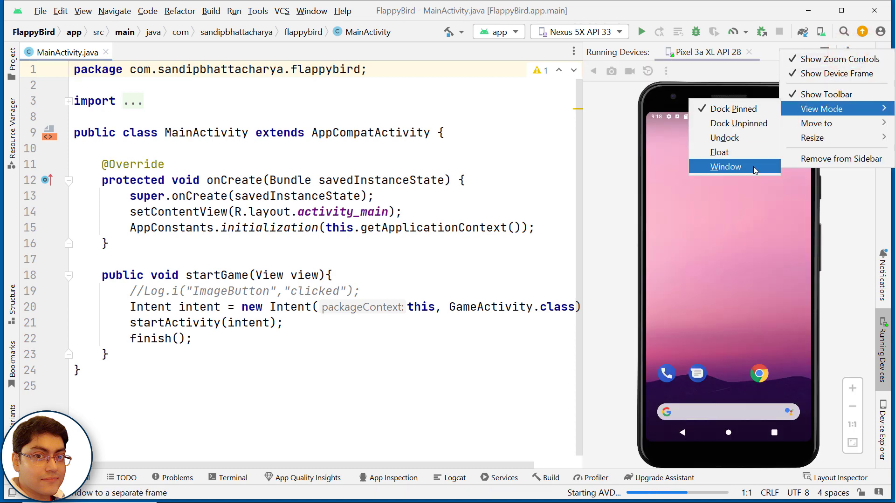
left_click(726, 167)
left_click_drag(482, 49, 760, 56)
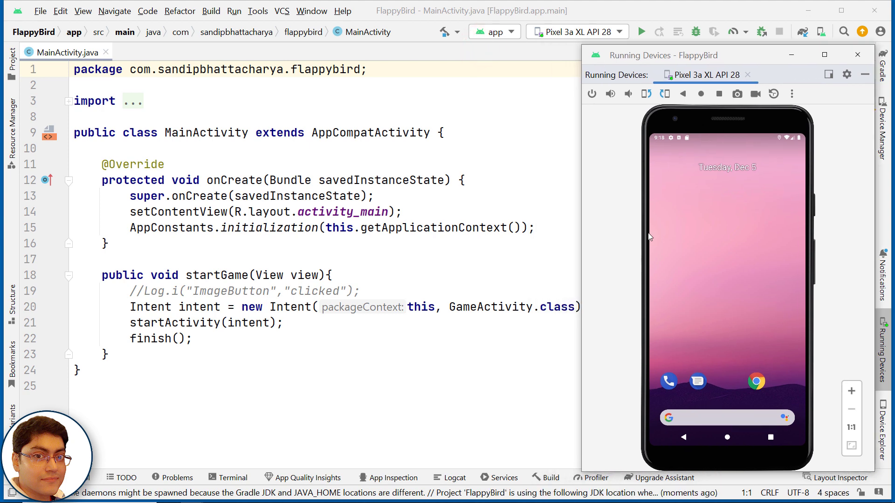
Run the app on the emulator and start a game from the Play screen.
left_click(639, 34)
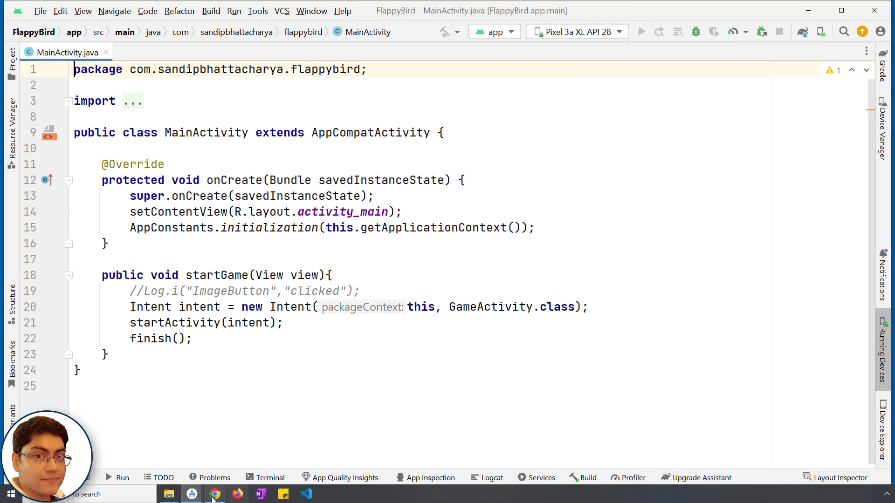
mouse_move(191, 495)
left_click(236, 462)
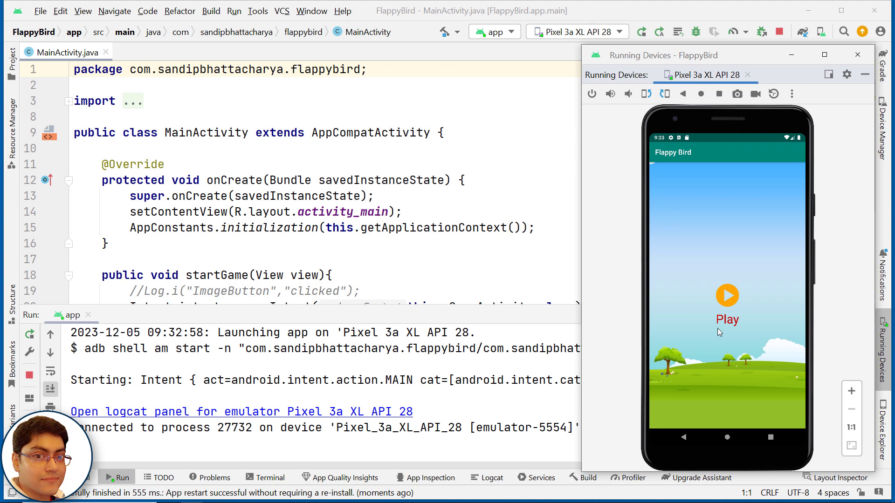
left_click(717, 328)
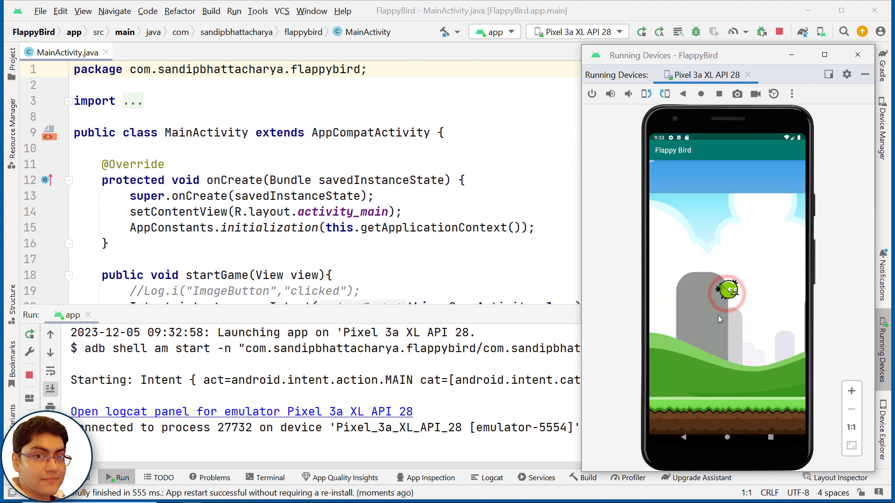
Flap the bird through the pipes until it crashes, reaching a score of 3.
left_click(714, 329)
left_click(714, 328)
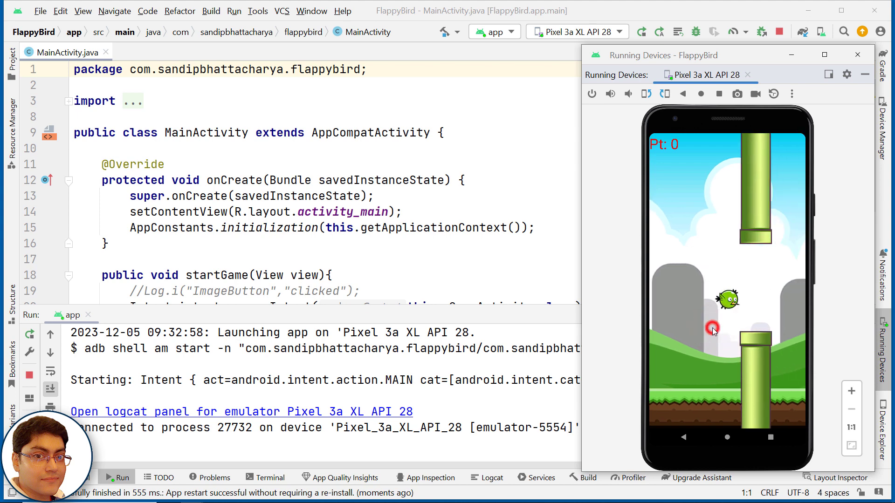
left_click(713, 327)
left_click(713, 327)
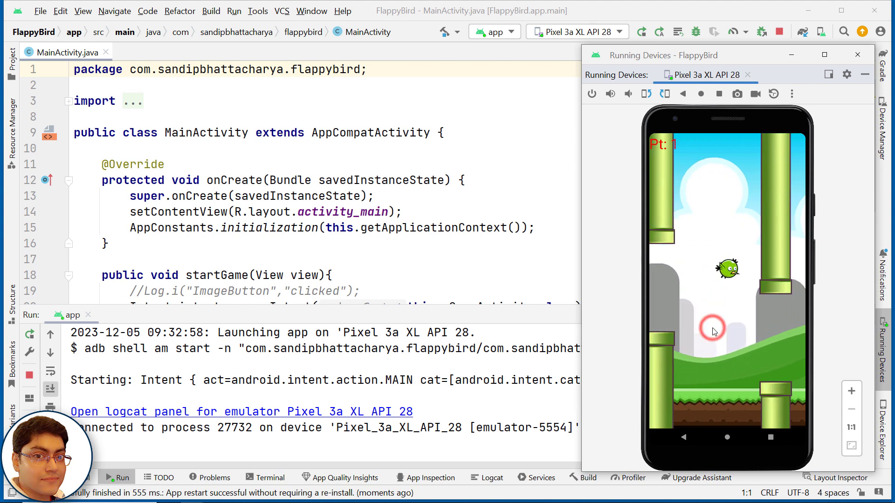
left_click(713, 329)
left_click(713, 329)
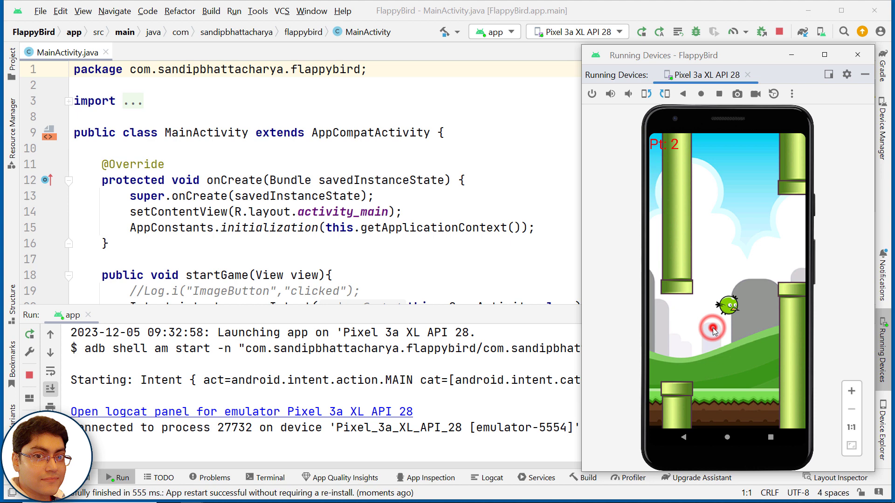
left_click(713, 329)
left_click(713, 328)
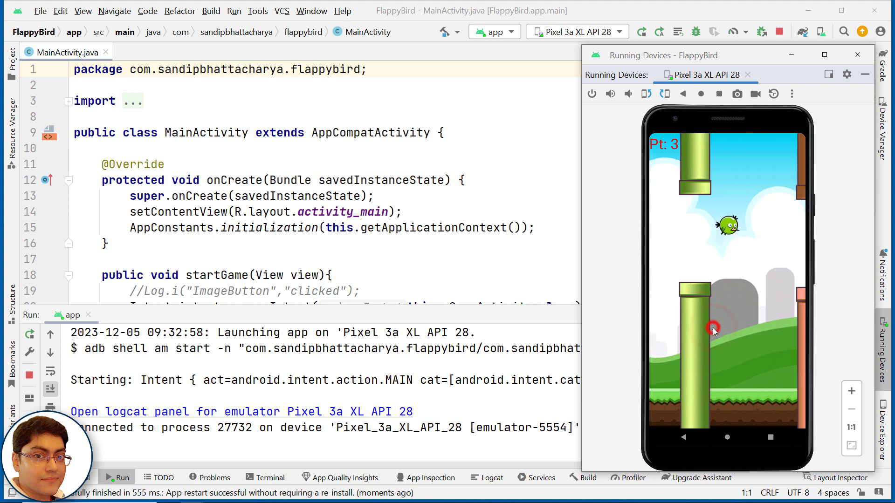
left_click(713, 330)
left_click(713, 330)
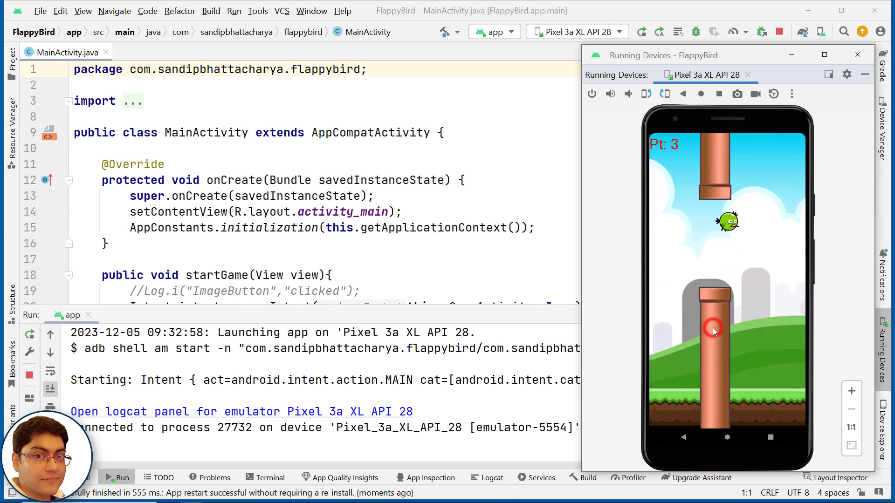
left_click(714, 330)
left_click(713, 330)
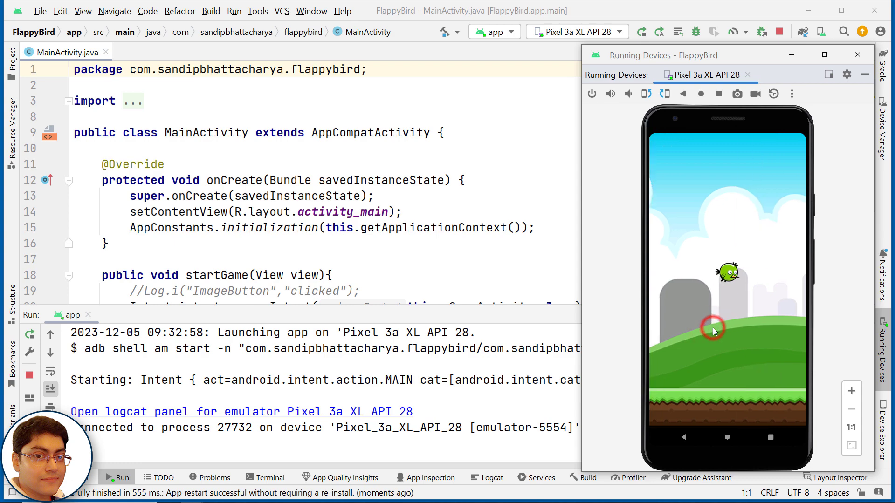